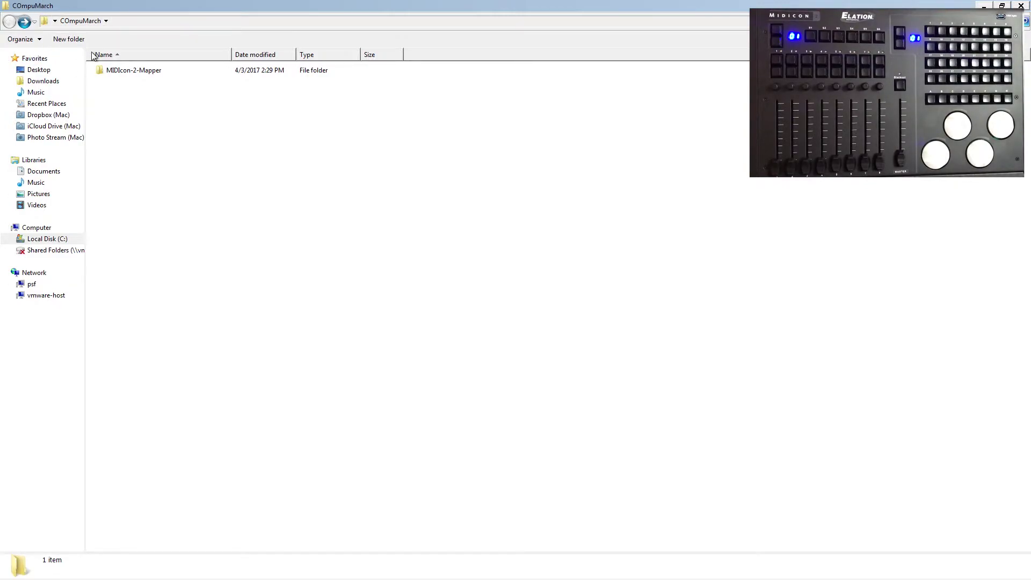
Run MIDIcon 2 Mapper from the MIDIcon-2-Mapper folder, allowing the unverified publisher.
{"action": "double_click", "coordinate": [111, 69]}
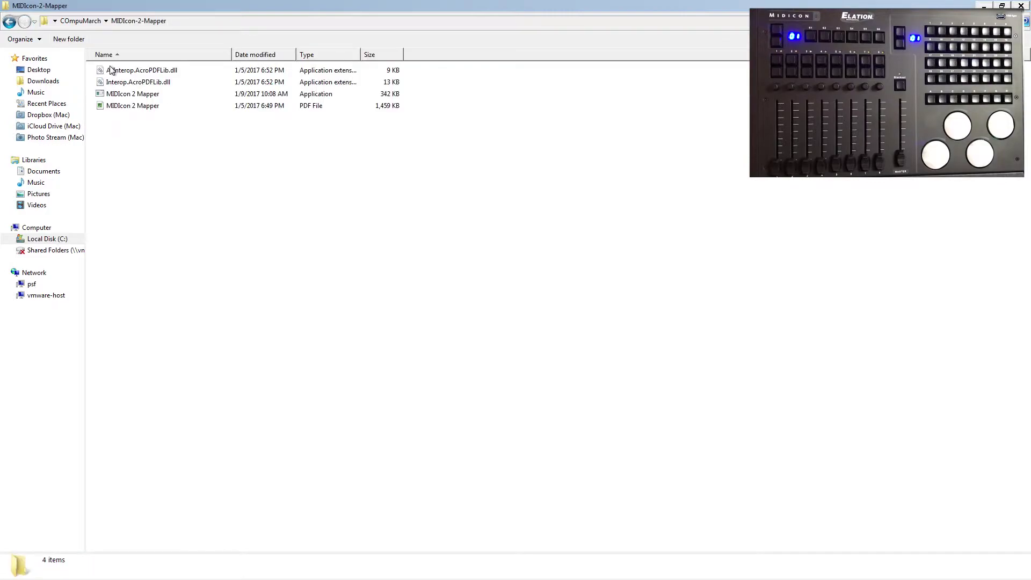
{"action": "double_click", "coordinate": [132, 94]}
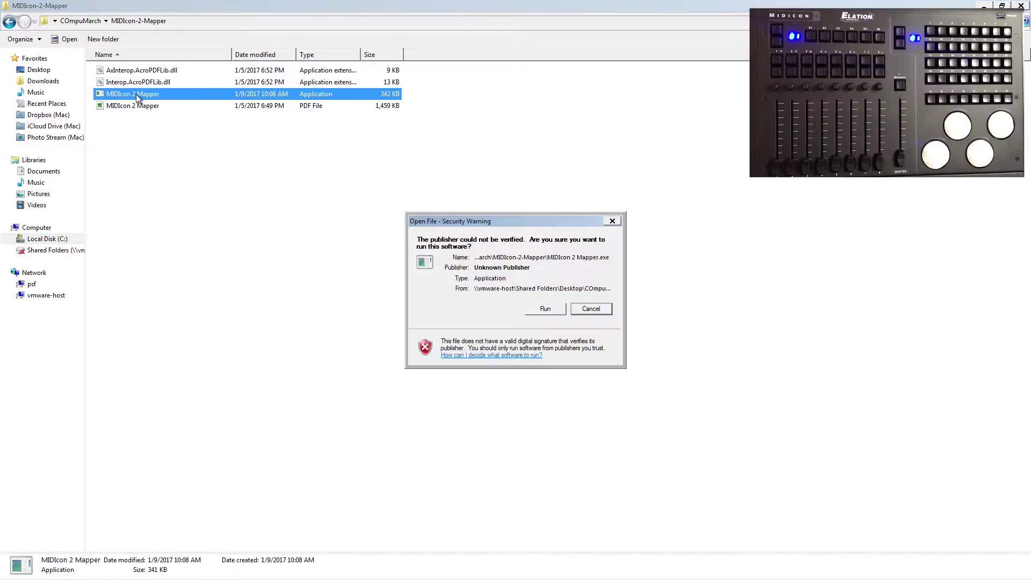
{"action": "left_click", "coordinate": [551, 311]}
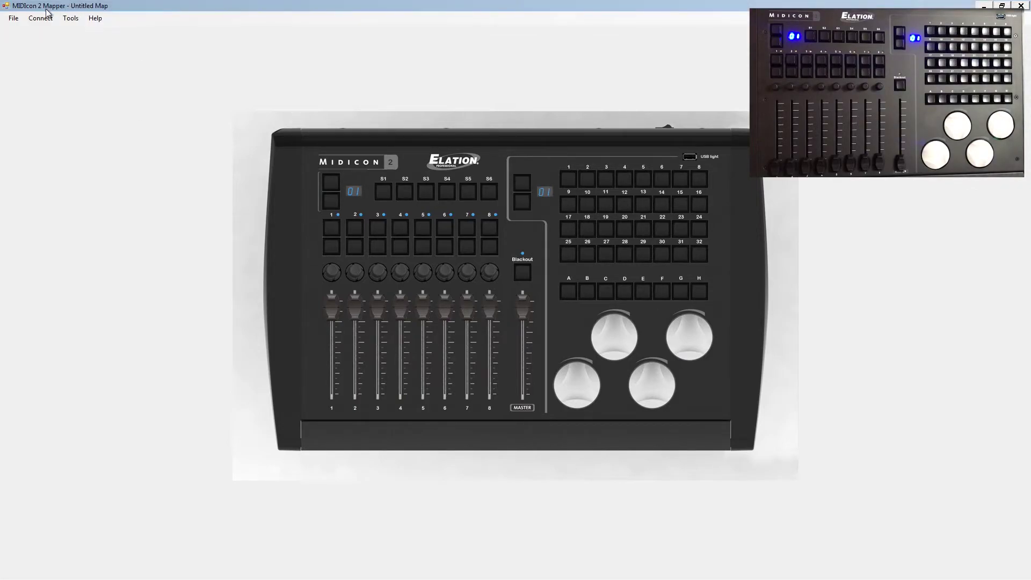
Load midicon2 from C:\CompuShow Beta\_Common\Console into the Mapper and acknowledge the map-updated message.
{"action": "left_click", "coordinate": [40, 18]}
{"action": "left_click", "coordinate": [30, 42]}
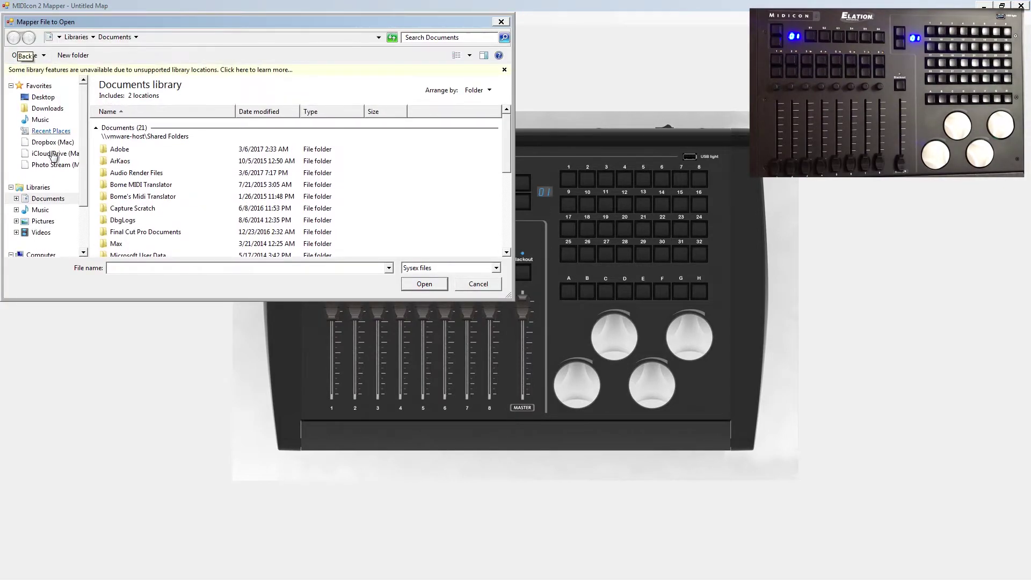
{"action": "scroll", "coordinate": [86, 200], "scroll_direction": "down", "scroll_amount": 2}
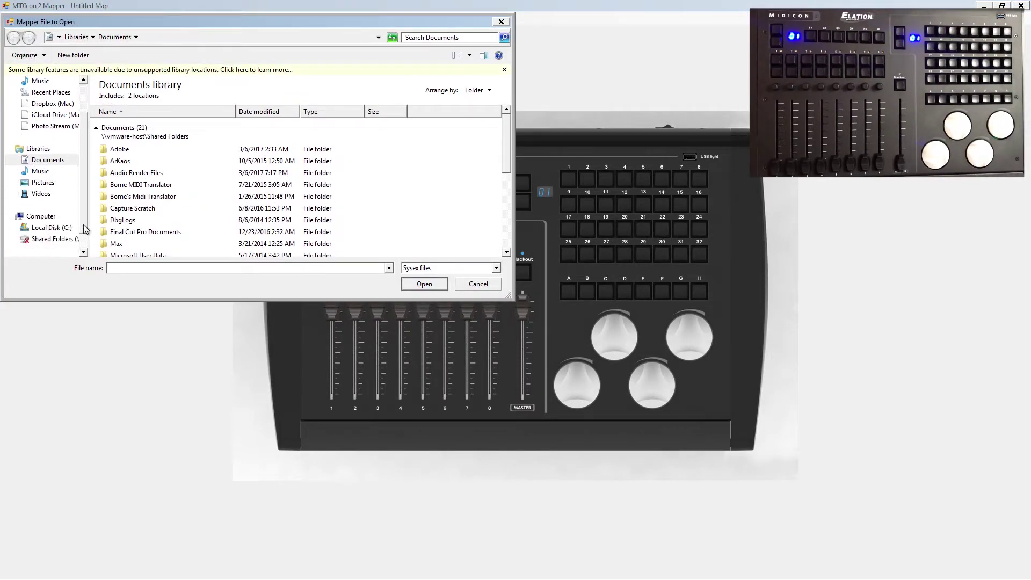
{"action": "left_click", "coordinate": [34, 216]}
{"action": "left_click", "coordinate": [16, 216]}
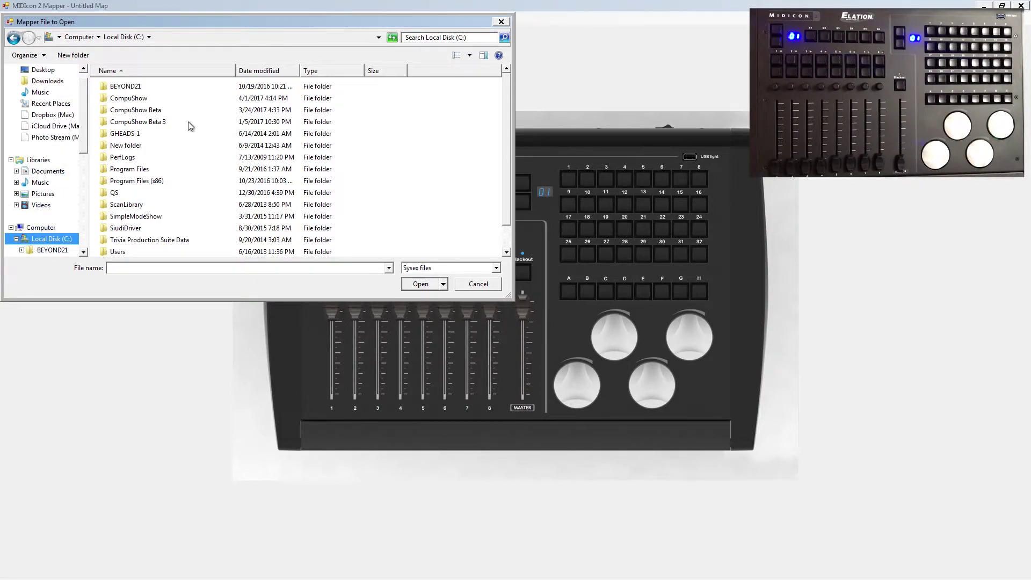
{"action": "double_click", "coordinate": [144, 110]}
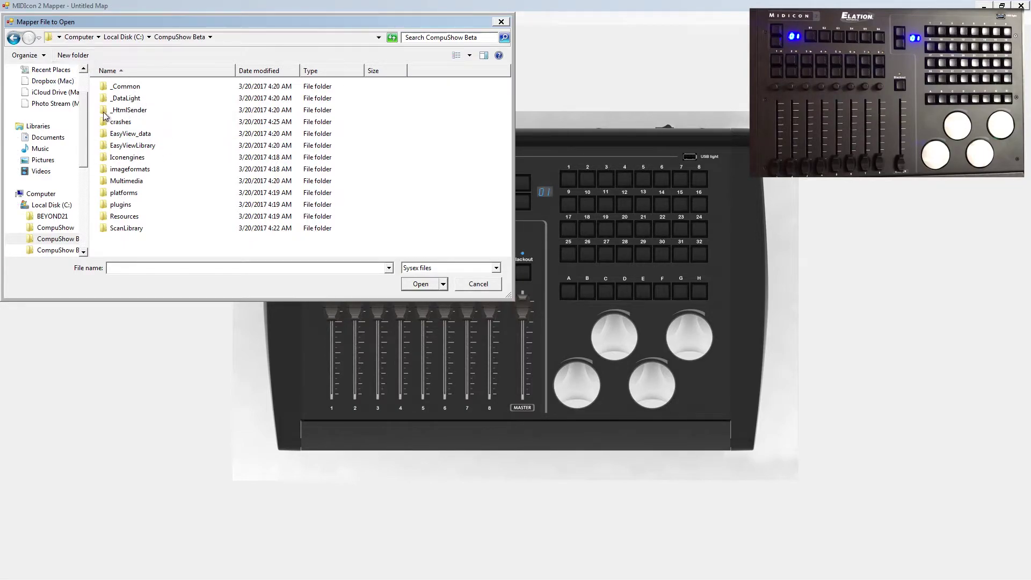
{"action": "double_click", "coordinate": [130, 89]}
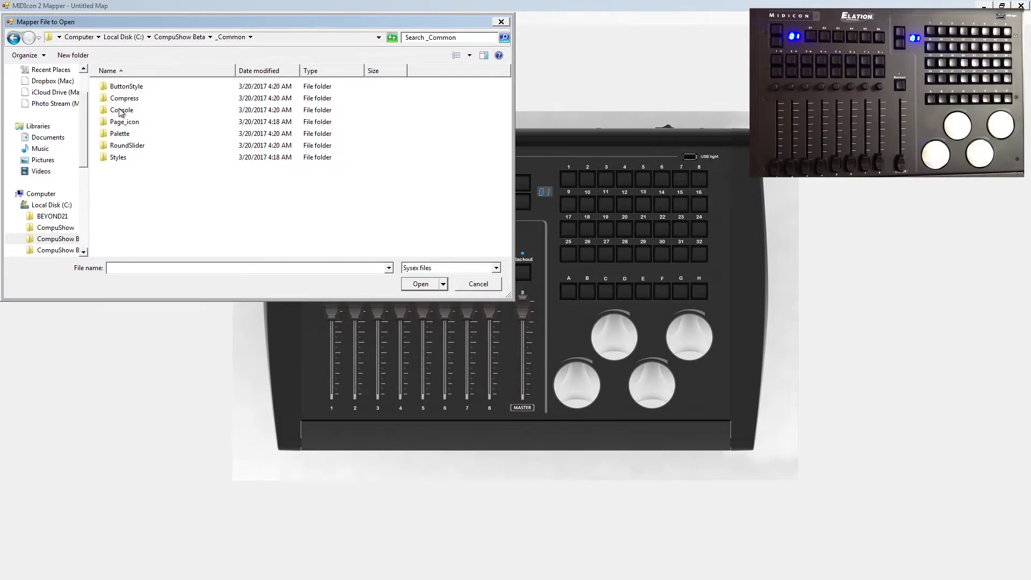
{"action": "double_click", "coordinate": [121, 111]}
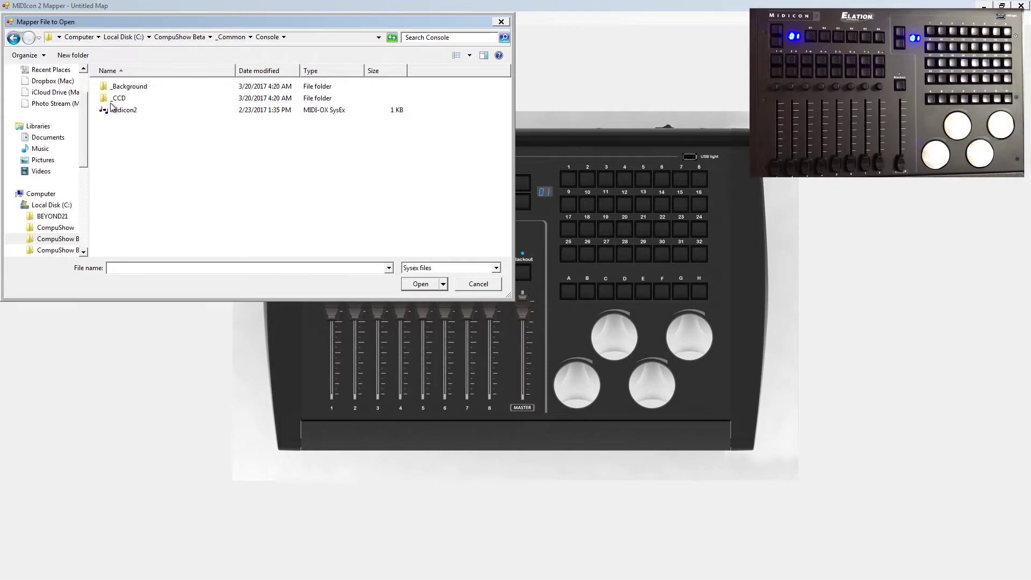
{"action": "left_click", "coordinate": [123, 111]}
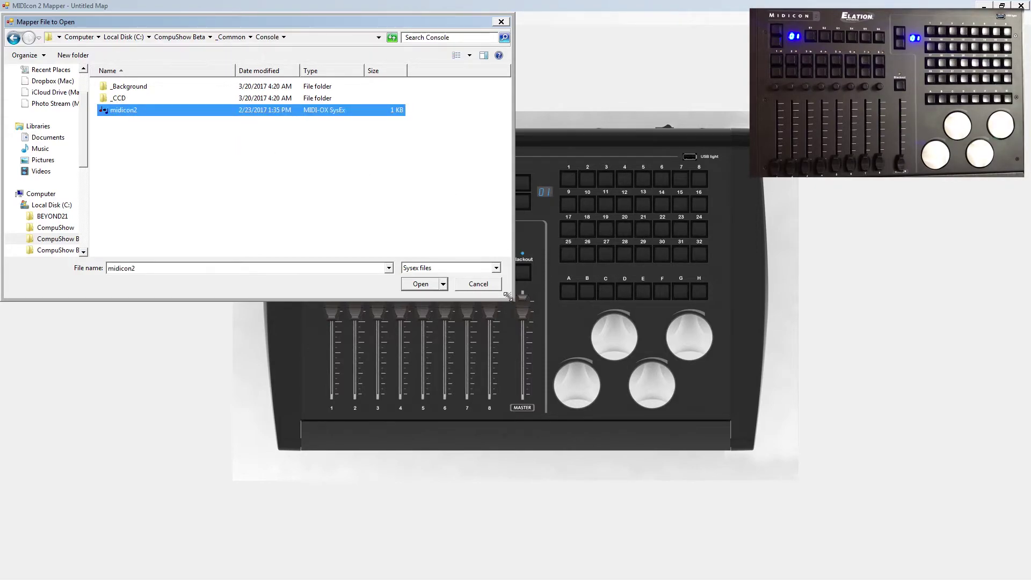
{"action": "left_click", "coordinate": [421, 284]}
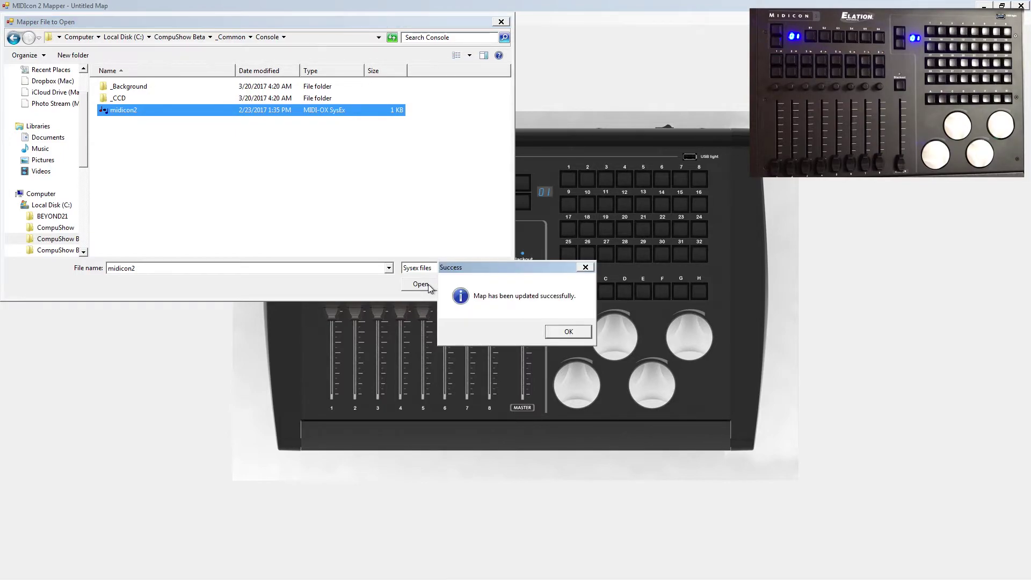
{"action": "left_click", "coordinate": [560, 329]}
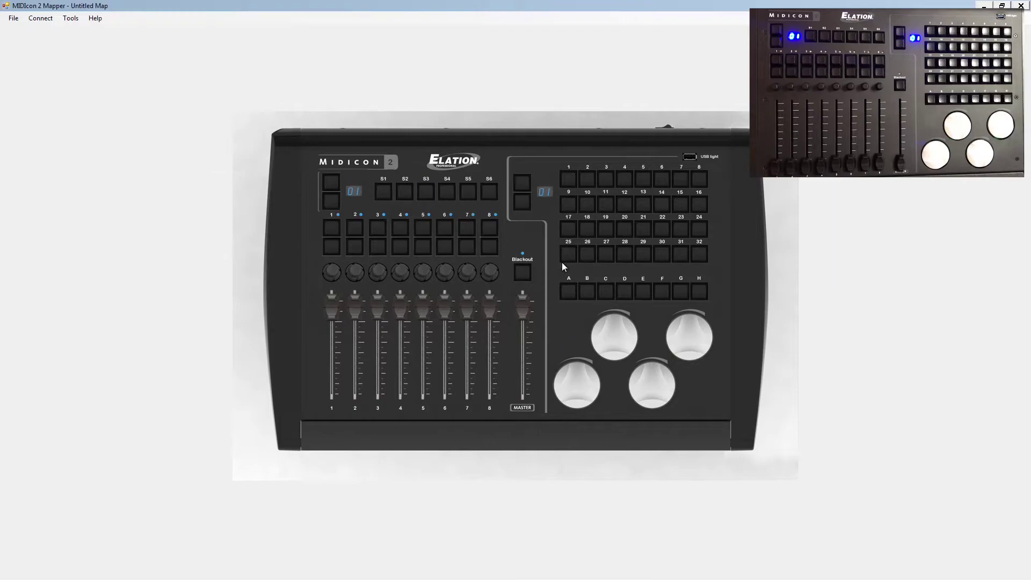
Show and enlarge the Console window, then add a new empty preset, Preset ID 5.
{"action": "left_click", "coordinate": [13, 18]}
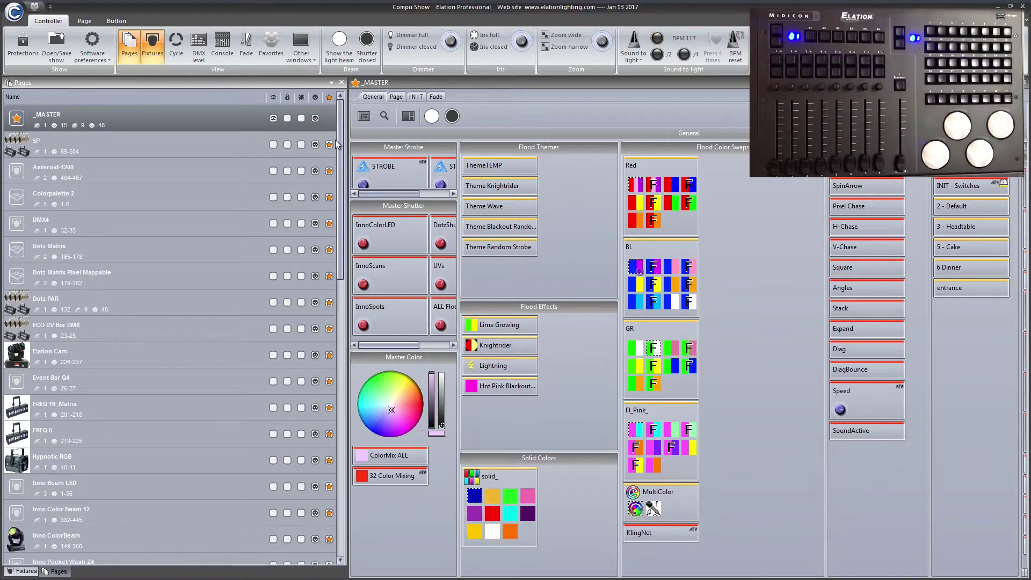
{"action": "left_click", "coordinate": [223, 48]}
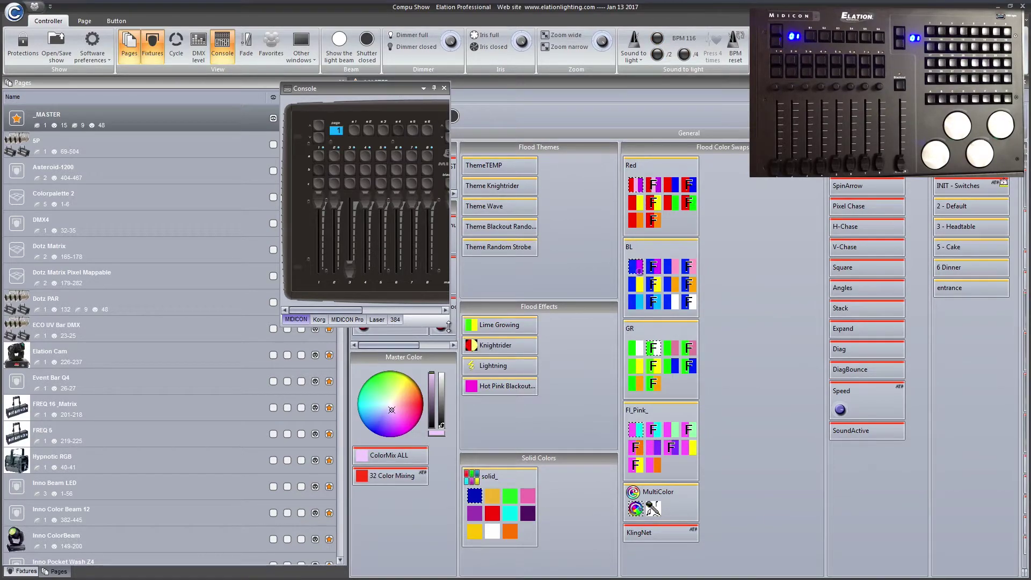
{"action": "left_click_drag", "start_coordinate": [449, 327], "coordinate": [908, 506]}
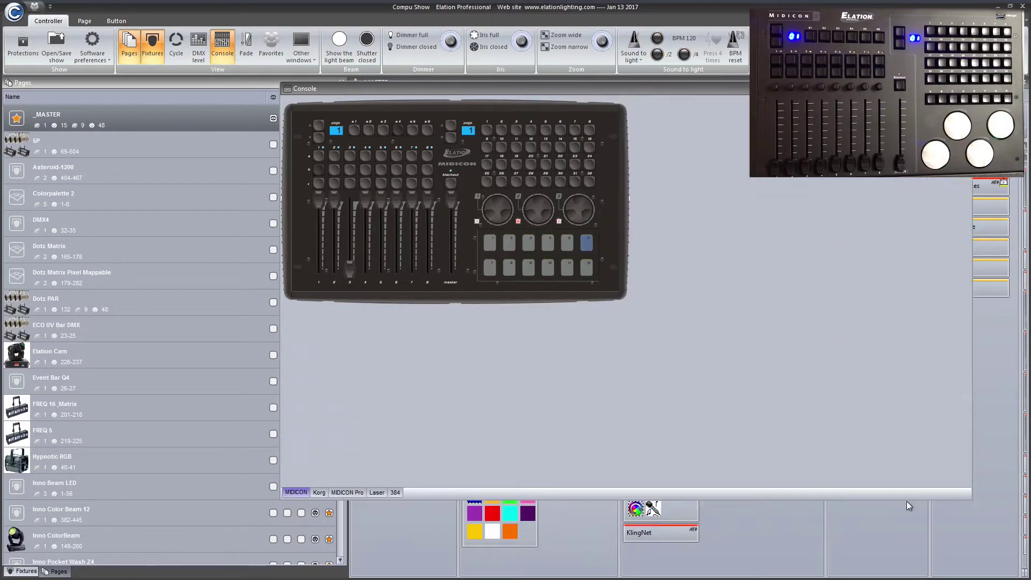
{"action": "right_click", "coordinate": [308, 488]}
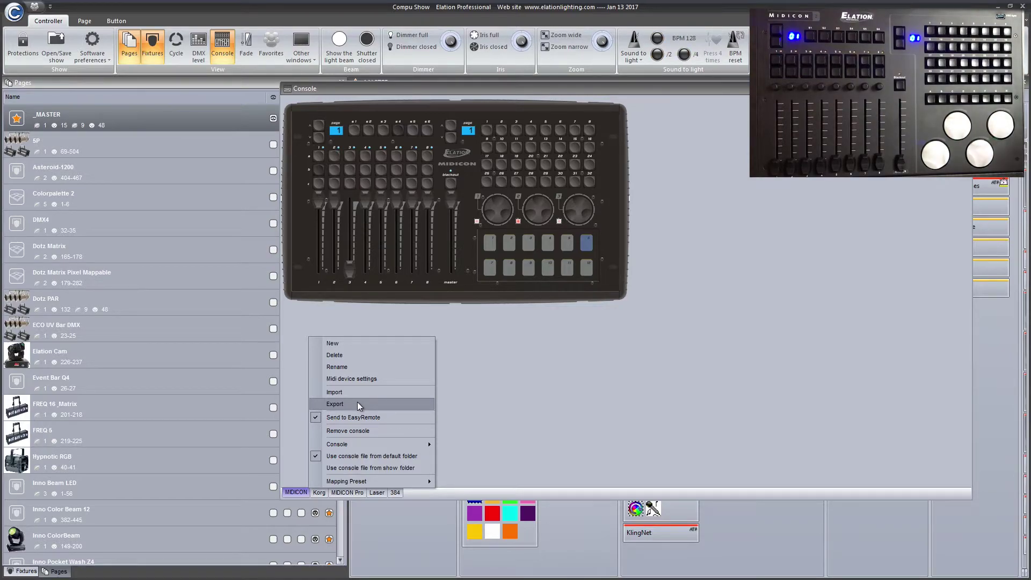
{"action": "left_click", "coordinate": [370, 342]}
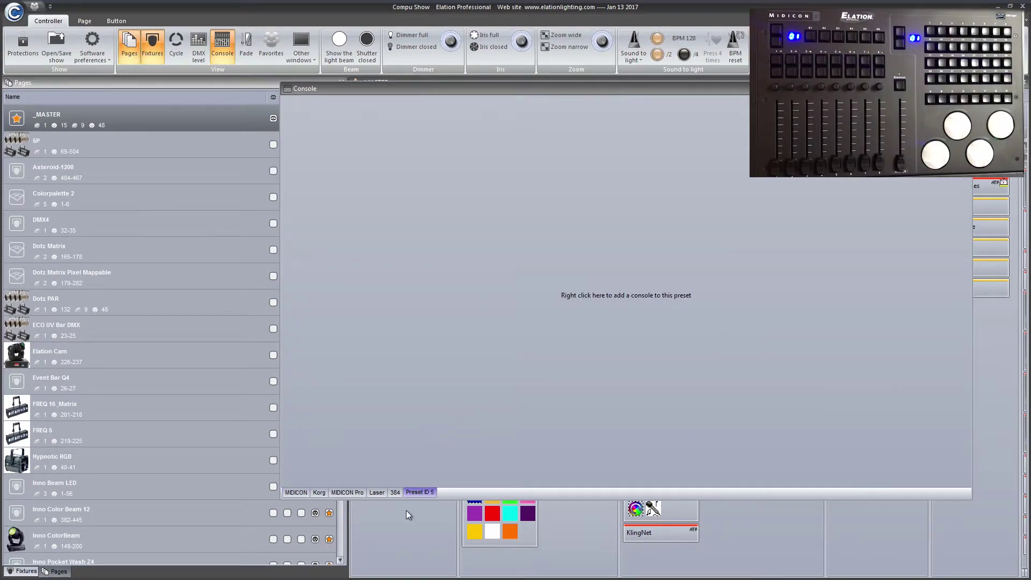
Rename the Preset ID 5 console preset to 'MIDICON 2'.
{"action": "right_click", "coordinate": [427, 493]}
{"action": "left_click", "coordinate": [434, 404]}
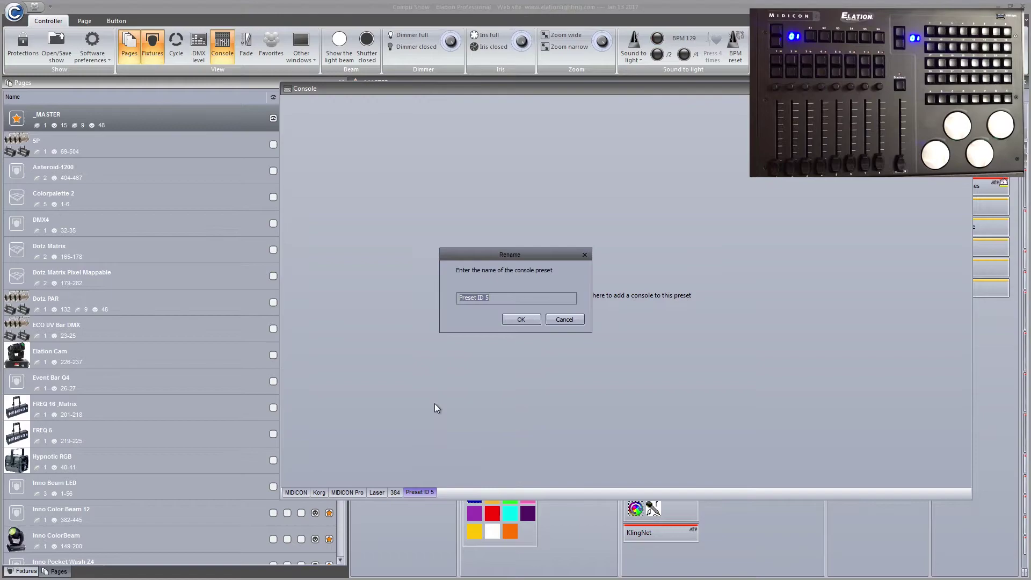
{"action": "type", "text": "MIDICON 2"}
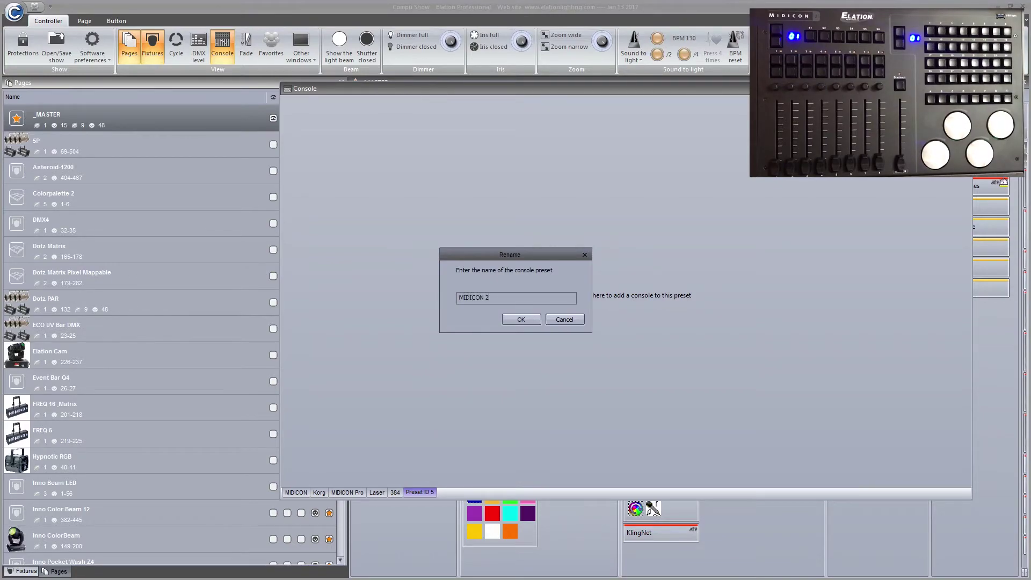
{"action": "key", "text": "Return"}
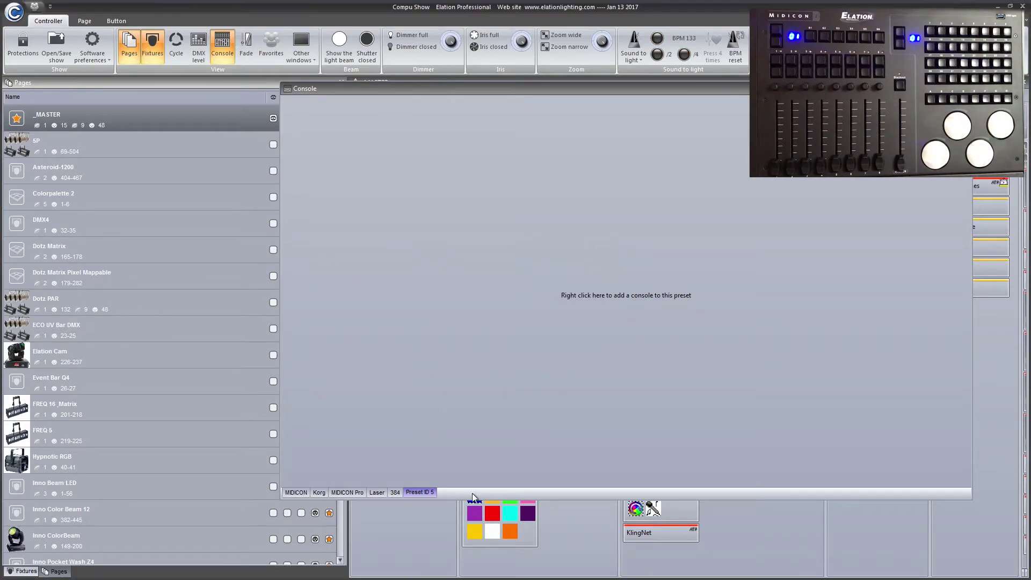
Load the Midicon2 console layout into the MIDICON 2 preset.
{"action": "right_click", "coordinate": [428, 491]}
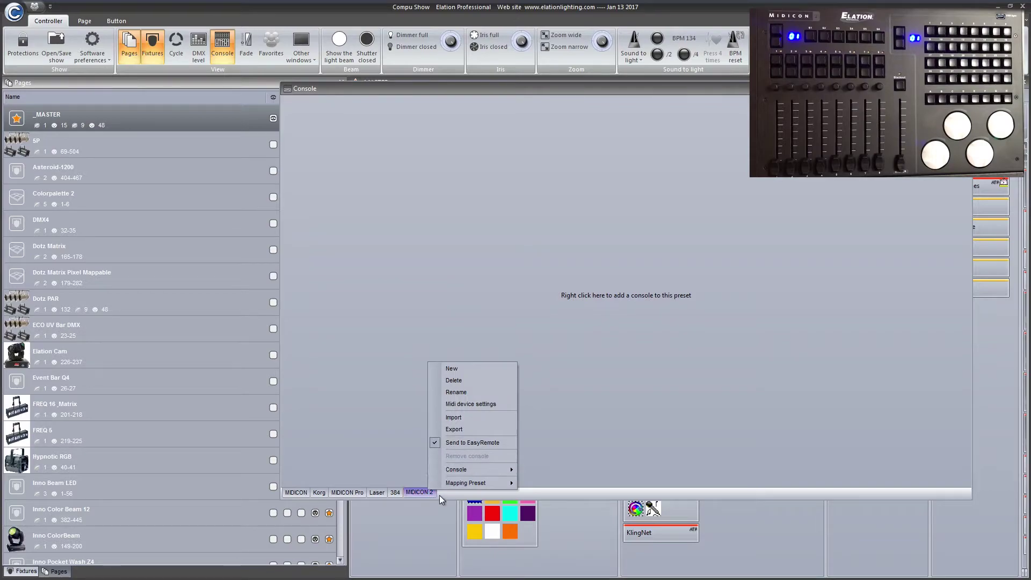
{"action": "mouse_move", "coordinate": [451, 471]}
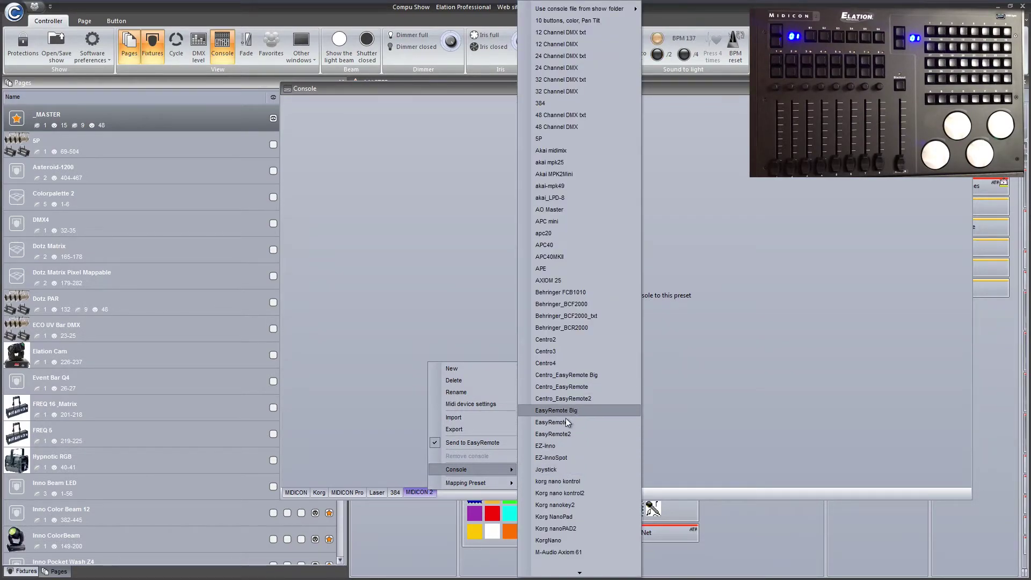
{"action": "scroll", "coordinate": [577, 505], "scroll_direction": "down", "scroll_amount": 4}
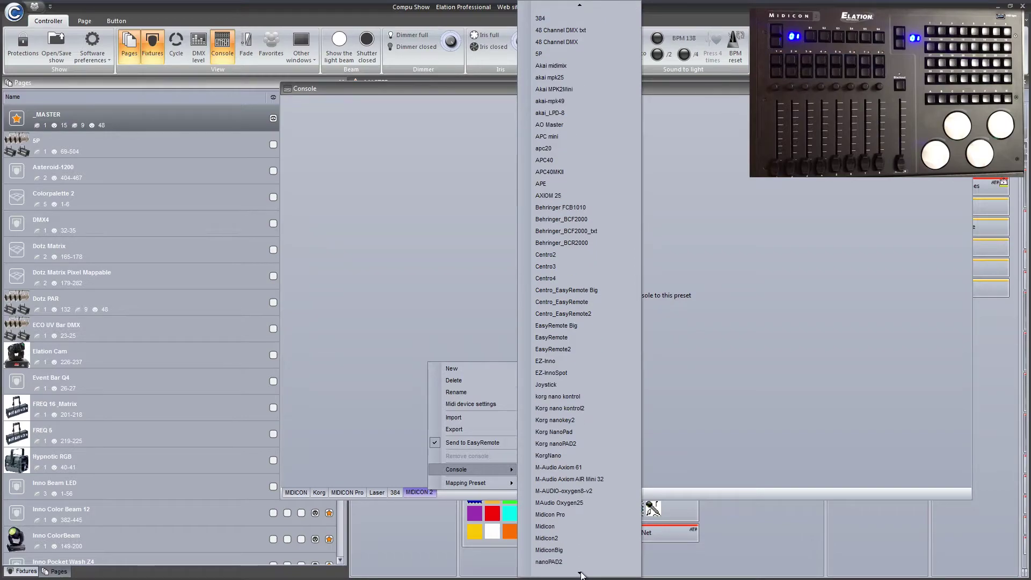
{"action": "left_click", "coordinate": [582, 526]}
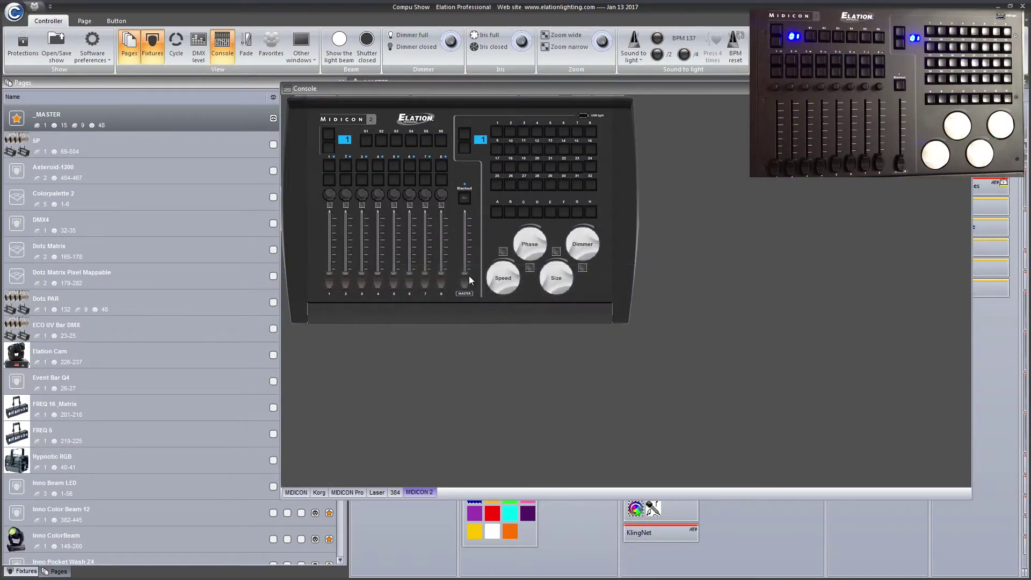
Tick MIDIcon 2 in the MIDI OUT device list under Software preferences > MIDI setup, then apply.
{"action": "left_click", "coordinate": [15, 13]}
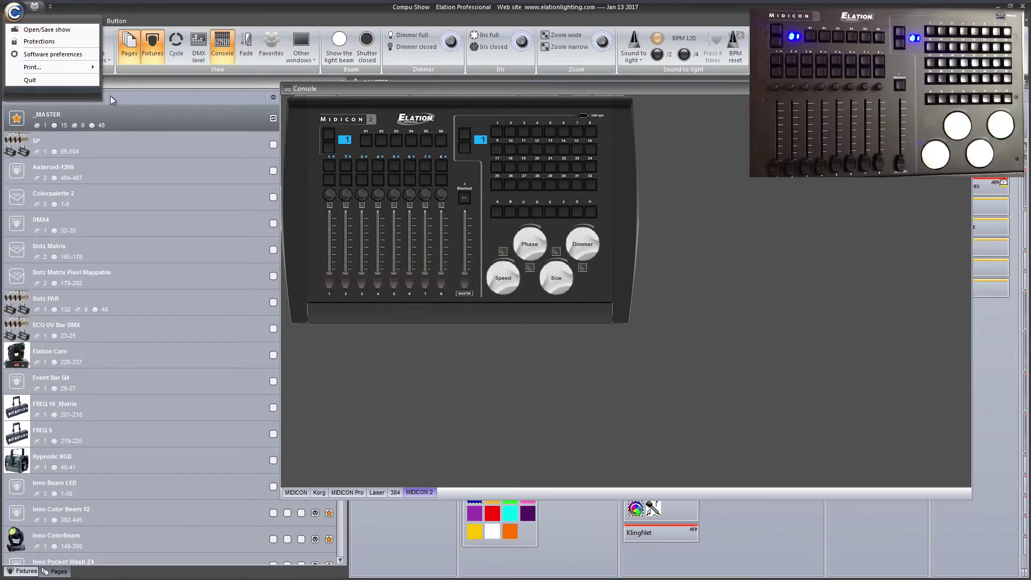
{"action": "left_click", "coordinate": [52, 54]}
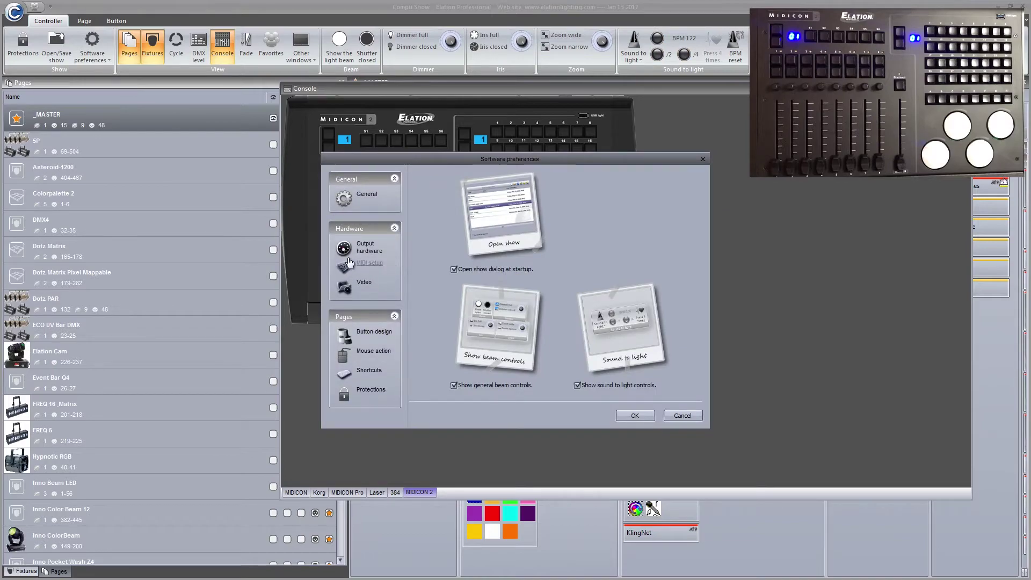
{"action": "left_click", "coordinate": [361, 248]}
{"action": "left_click", "coordinate": [369, 263]}
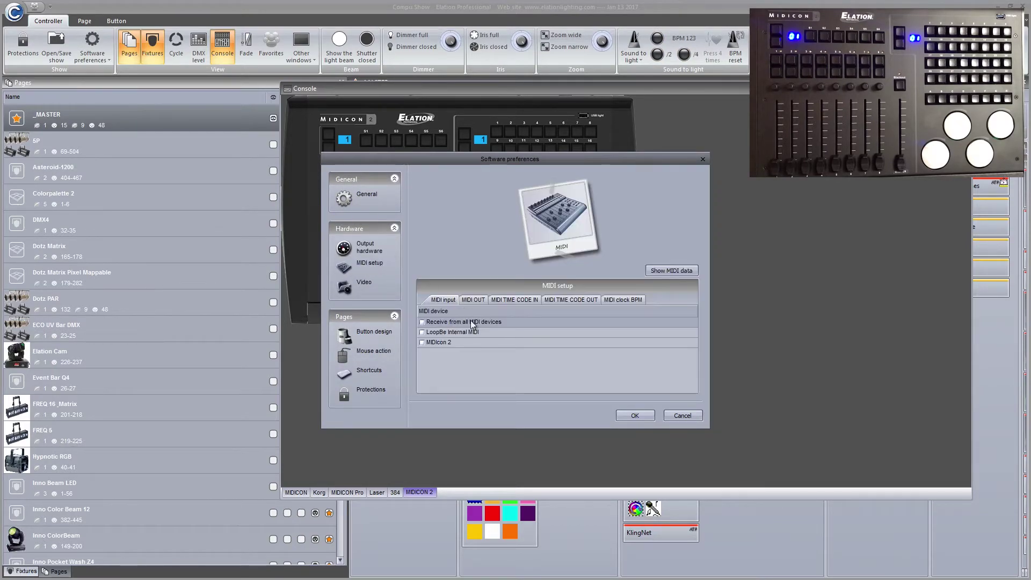
{"action": "left_click", "coordinate": [474, 299]}
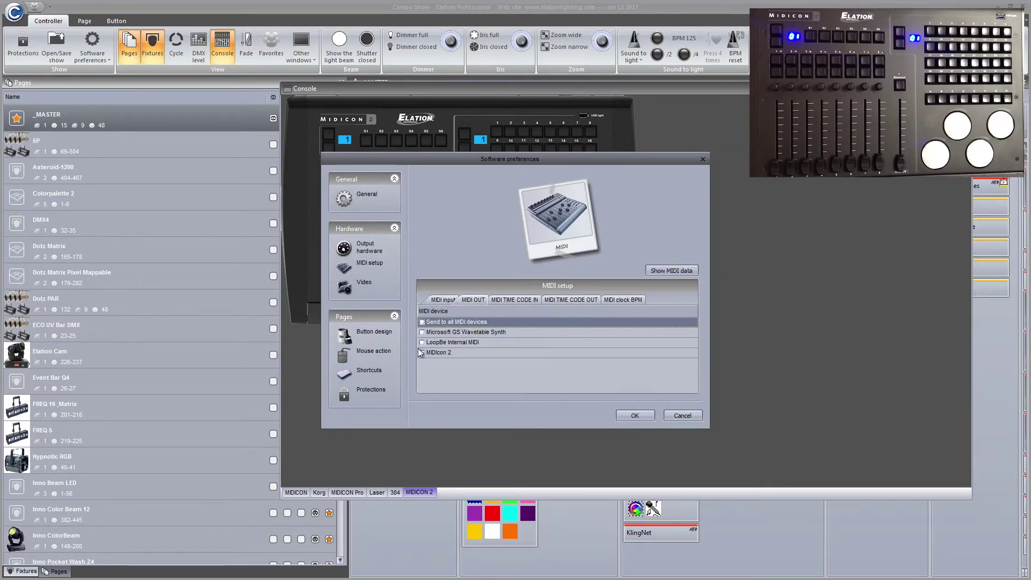
{"action": "left_click", "coordinate": [422, 352]}
{"action": "left_click", "coordinate": [634, 416]}
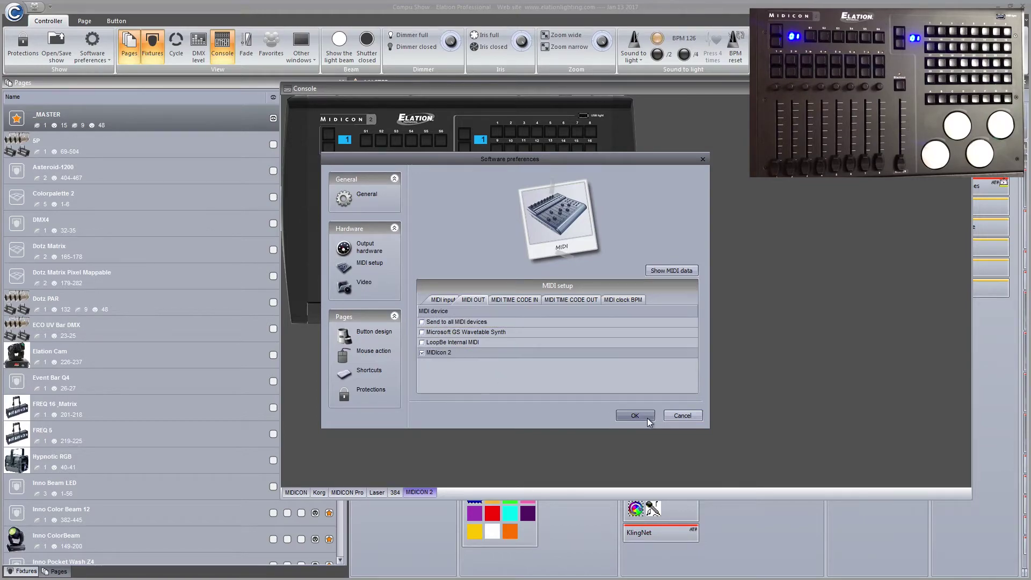